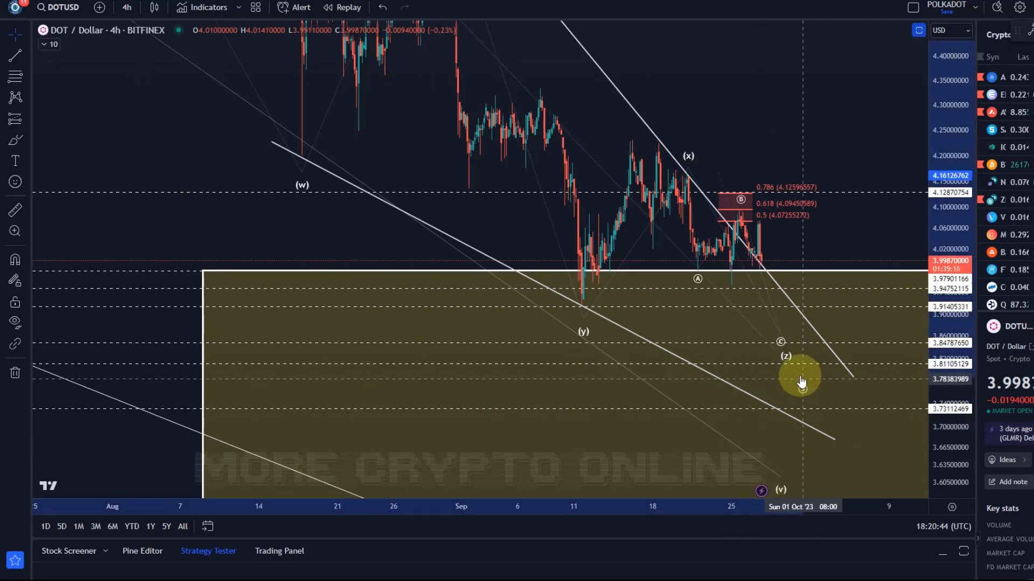
Step: Move the (v) wave endpoint to about 3.765 and the orange C label to about 3.70 near the lower converging trendline
{"action": "left_click_drag", "start_coordinate": [834, 425], "coordinate": [762, 351]}
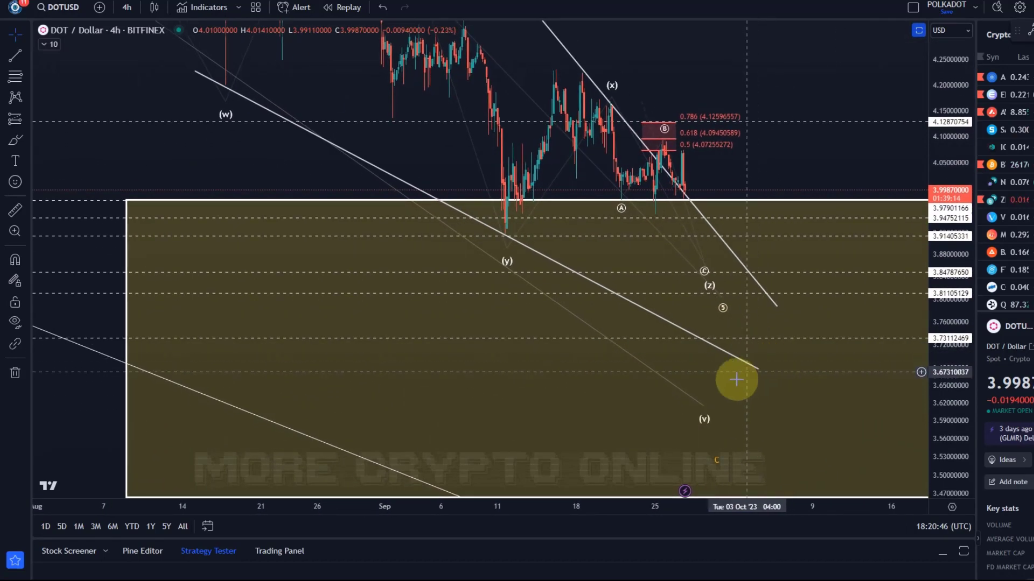
{"action": "left_click_drag", "start_coordinate": [706, 421], "coordinate": [736, 332]}
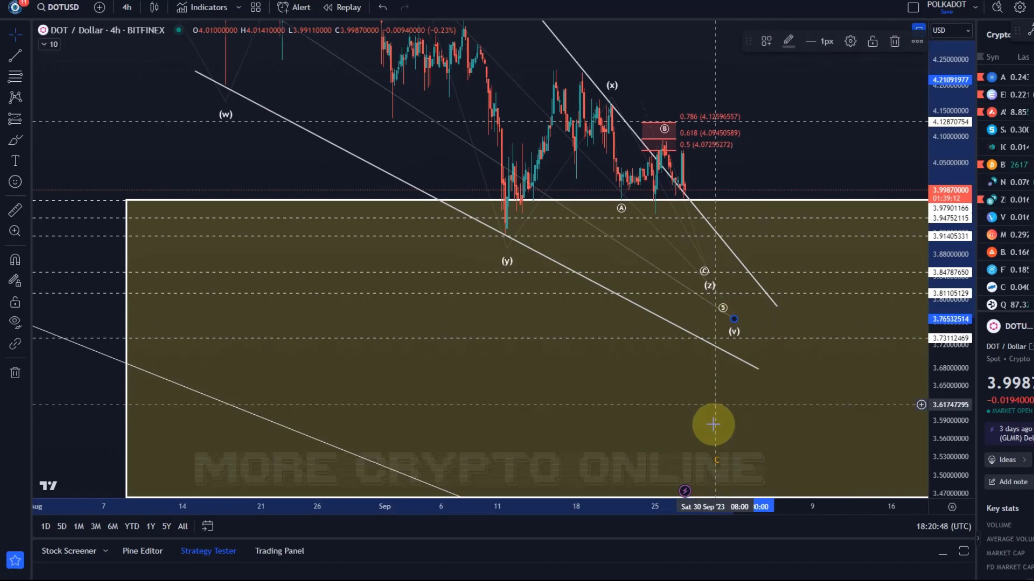
{"action": "left_click_drag", "start_coordinate": [715, 456], "coordinate": [760, 357]}
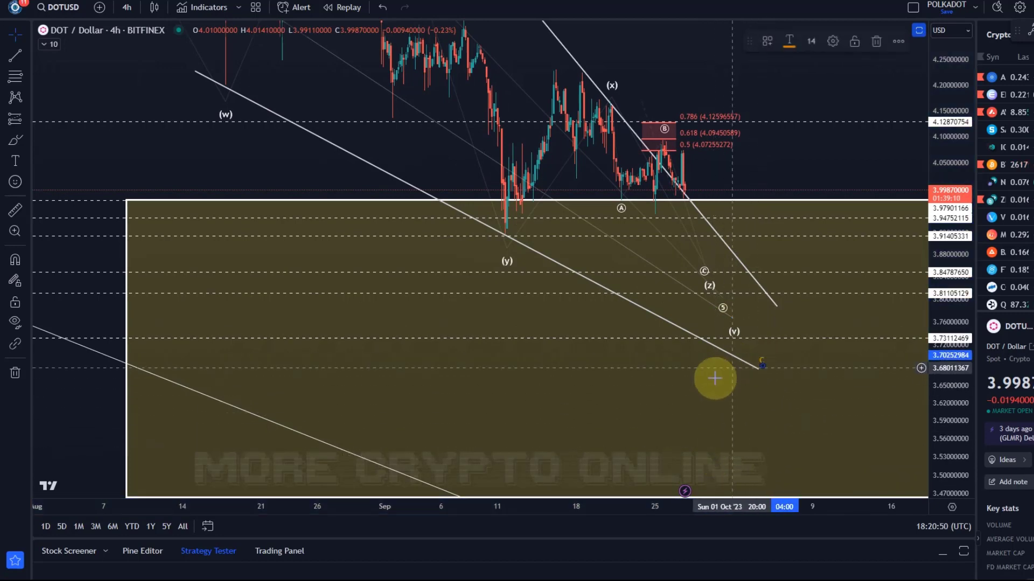
Step: Examine the larger falling channel from the wave (iv) high through circled waves 1 to 4 down to the target box
{"action": "scroll", "coordinate": [715, 377], "scroll_direction": "down", "scroll_amount": 8}
{"action": "scroll", "coordinate": [928, 415], "scroll_direction": "down", "scroll_amount": 8}
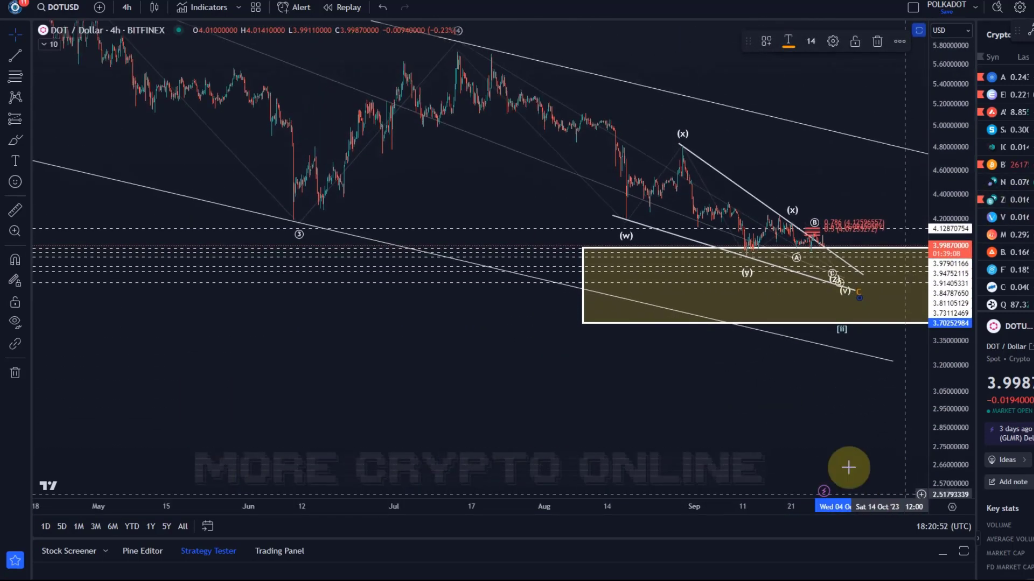
{"action": "left_click_drag", "start_coordinate": [608, 327], "coordinate": [413, 432]}
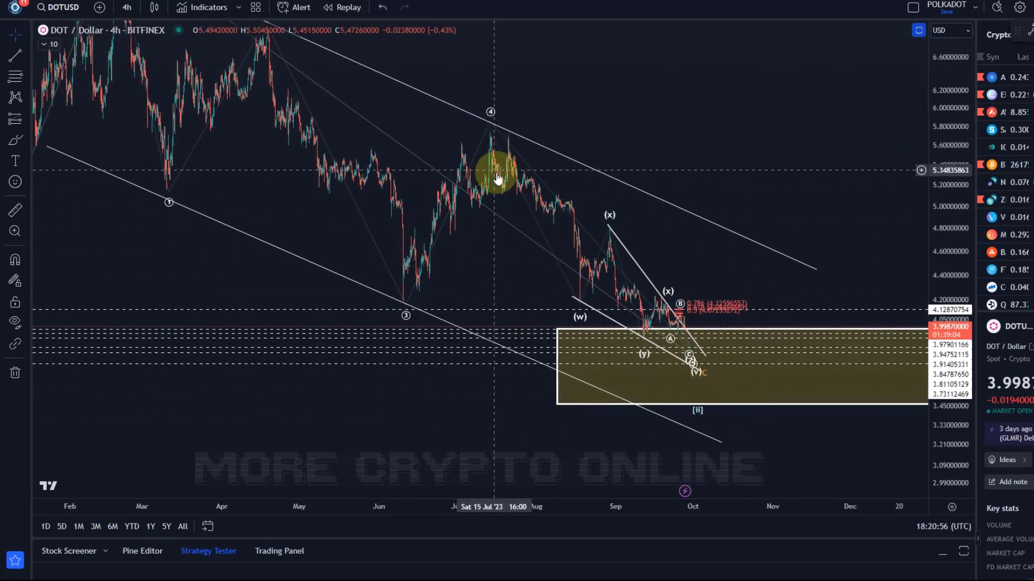
{"action": "scroll", "coordinate": [362, 242], "scroll_direction": "down", "scroll_amount": 5}
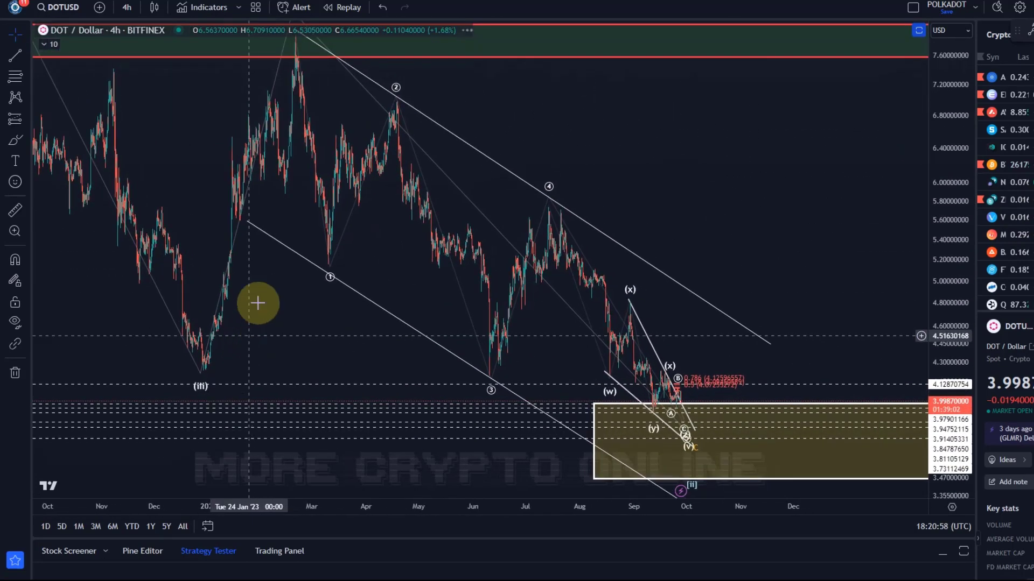
{"action": "left_click_drag", "start_coordinate": [950, 60], "coordinate": [915, 140]}
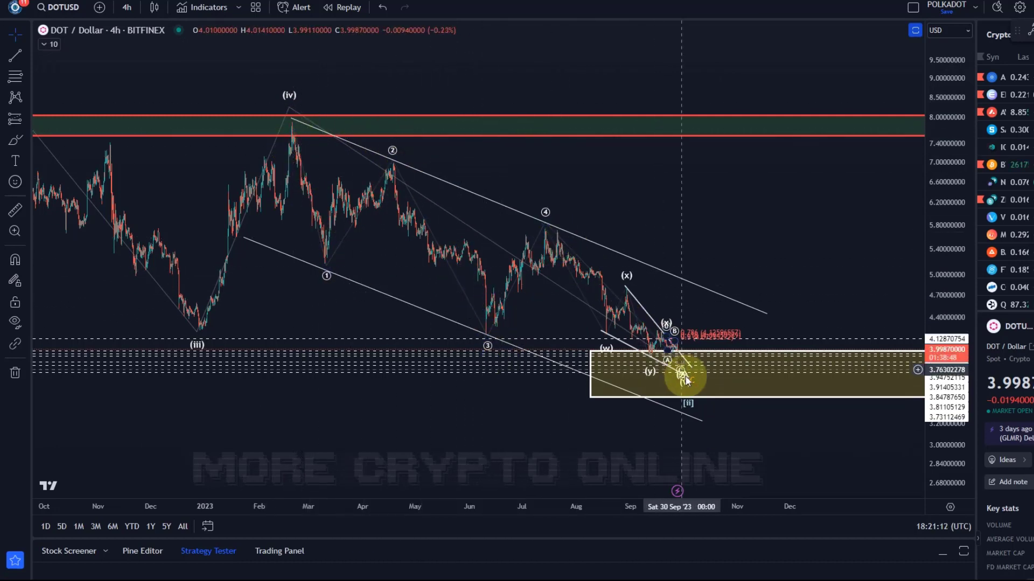
{"action": "scroll", "coordinate": [669, 341], "scroll_direction": "up", "scroll_amount": 3}
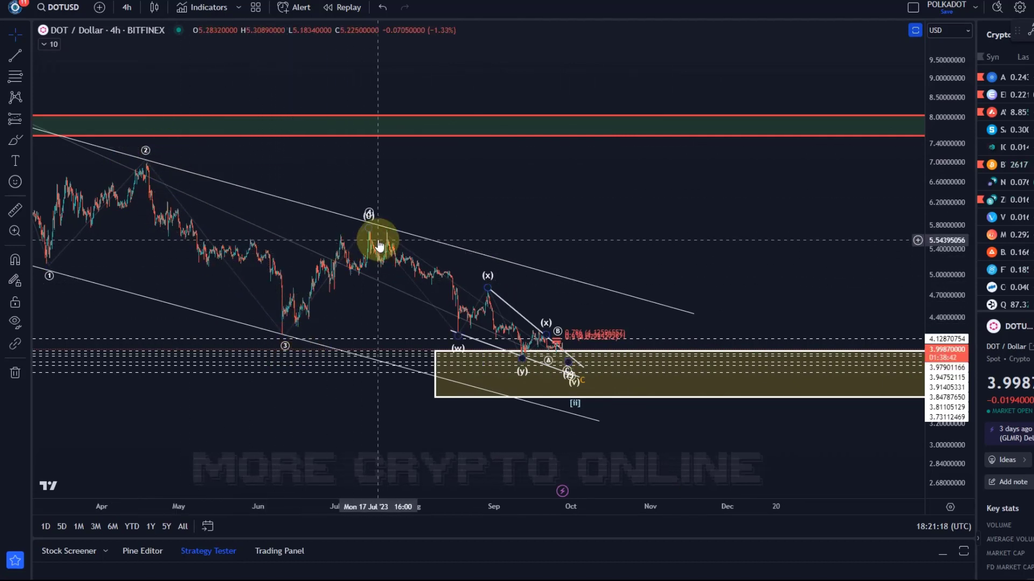
{"action": "left_click", "coordinate": [455, 351]}
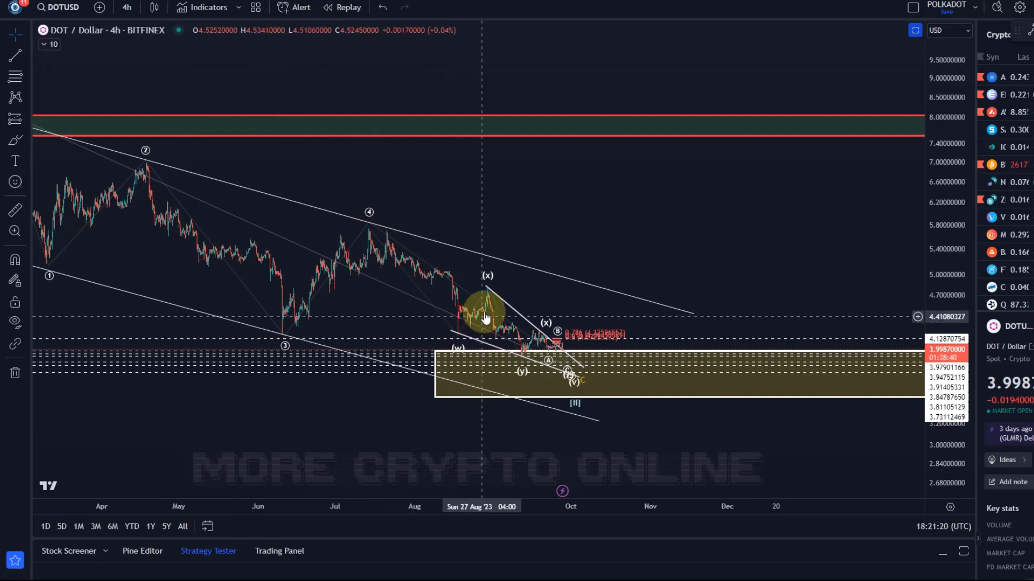
{"action": "scroll", "coordinate": [310, 259], "scroll_direction": "down", "scroll_amount": 3}
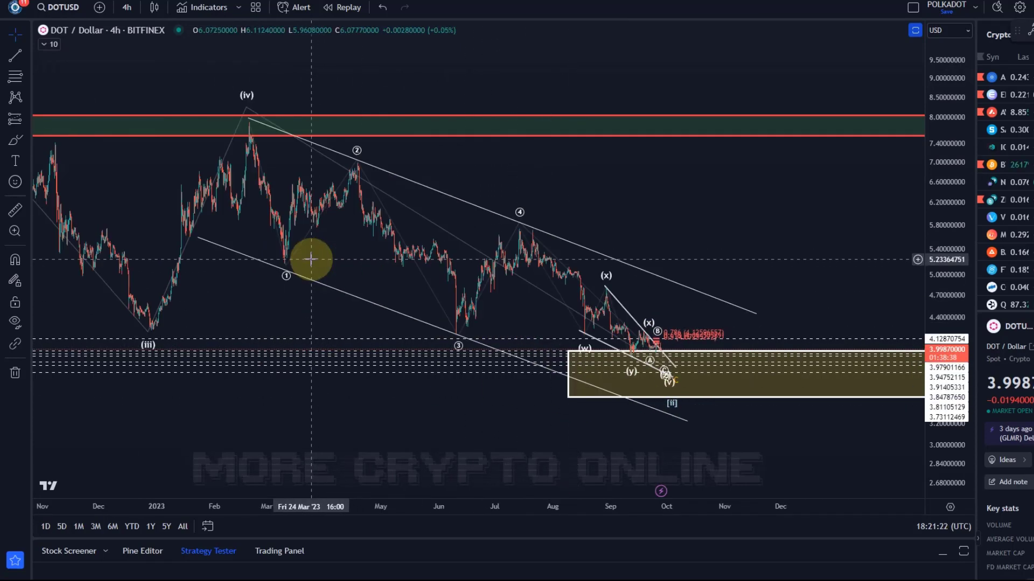
{"action": "left_click_drag", "start_coordinate": [299, 318], "coordinate": [611, 375]}
{"action": "scroll", "coordinate": [431, 292], "scroll_direction": "up", "scroll_amount": 5}
{"action": "left_click_drag", "start_coordinate": [235, 310], "coordinate": [616, 323]}
{"action": "scroll", "coordinate": [579, 330], "scroll_direction": "up", "scroll_amount": 5}
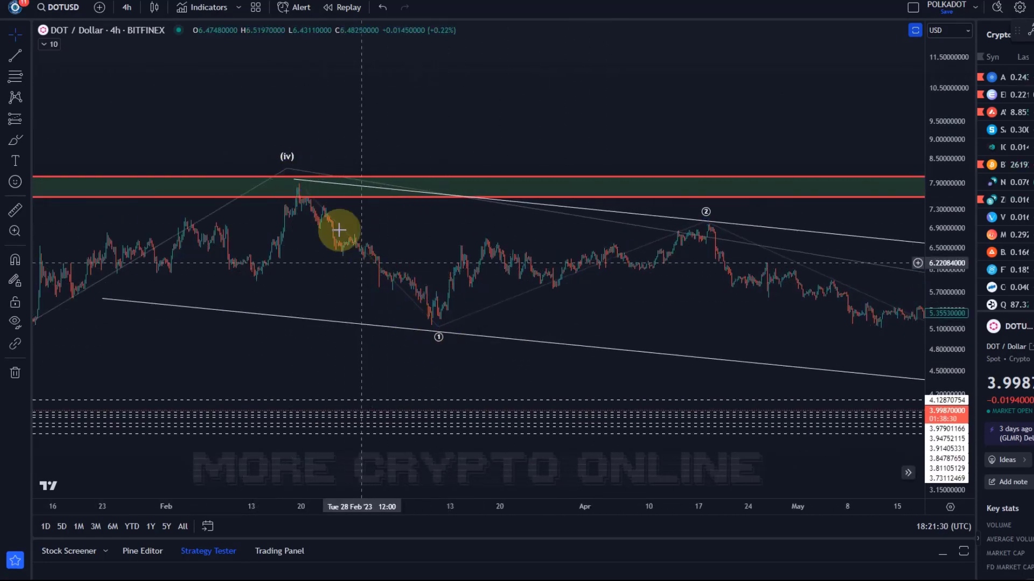
{"action": "left_click", "coordinate": [431, 310]}
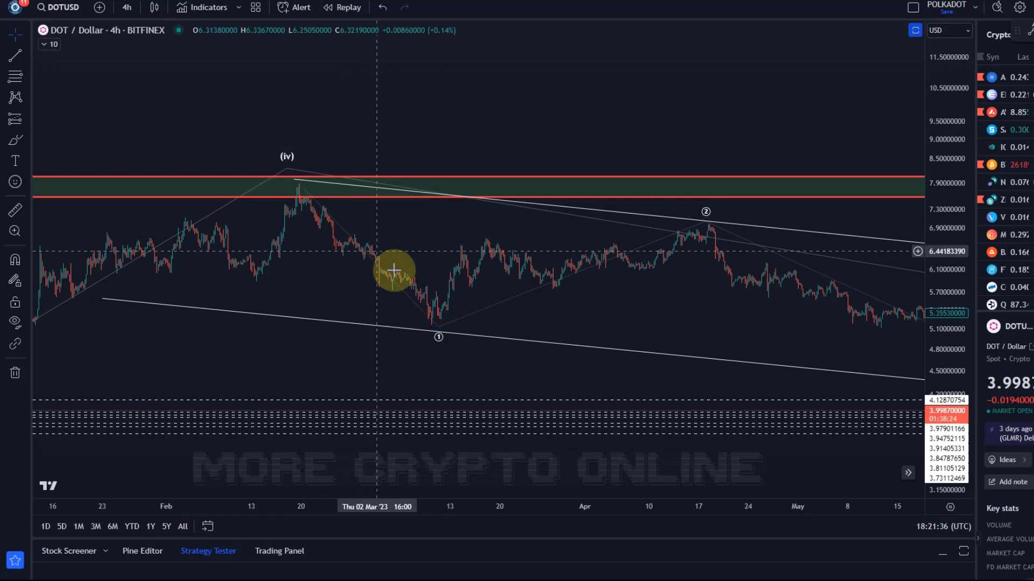
Step: Examine the recent w-x-y-x-z decline between the converging trendlines and the retracement zone around circled wave B
{"action": "scroll", "coordinate": [538, 288], "scroll_direction": "down", "scroll_amount": 3}
{"action": "left_click_drag", "start_coordinate": [680, 329], "coordinate": [0, 179]}
{"action": "left_click_drag", "start_coordinate": [953, 387], "coordinate": [951, 102]}
{"action": "scroll", "coordinate": [725, 123], "scroll_direction": "up", "scroll_amount": 3}
{"action": "left_click_drag", "start_coordinate": [577, 101], "coordinate": [558, 193]}
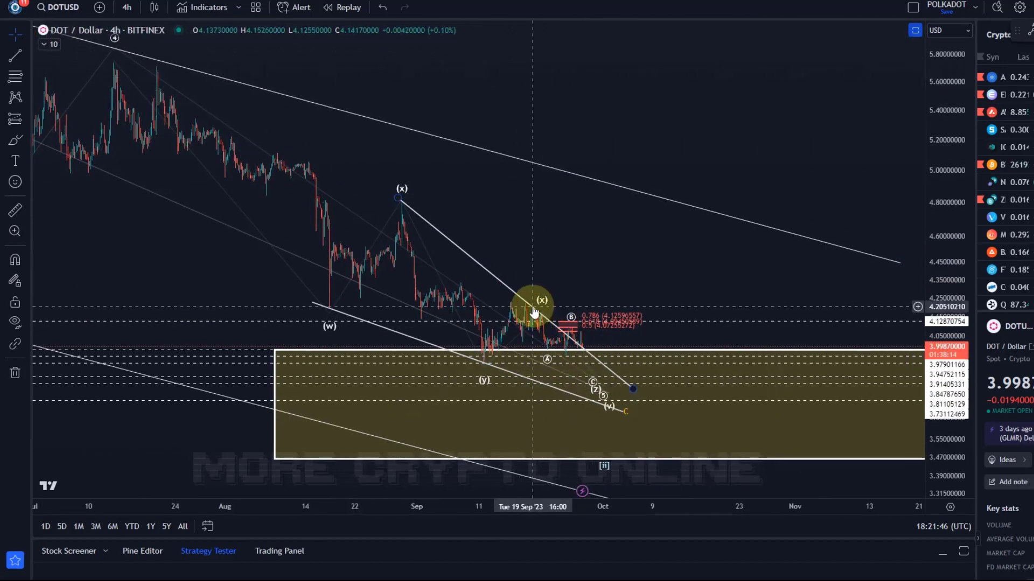
{"action": "left_click_drag", "start_coordinate": [936, 412], "coordinate": [932, 218]}
{"action": "left_click_drag", "start_coordinate": [653, 250], "coordinate": [680, 159]}
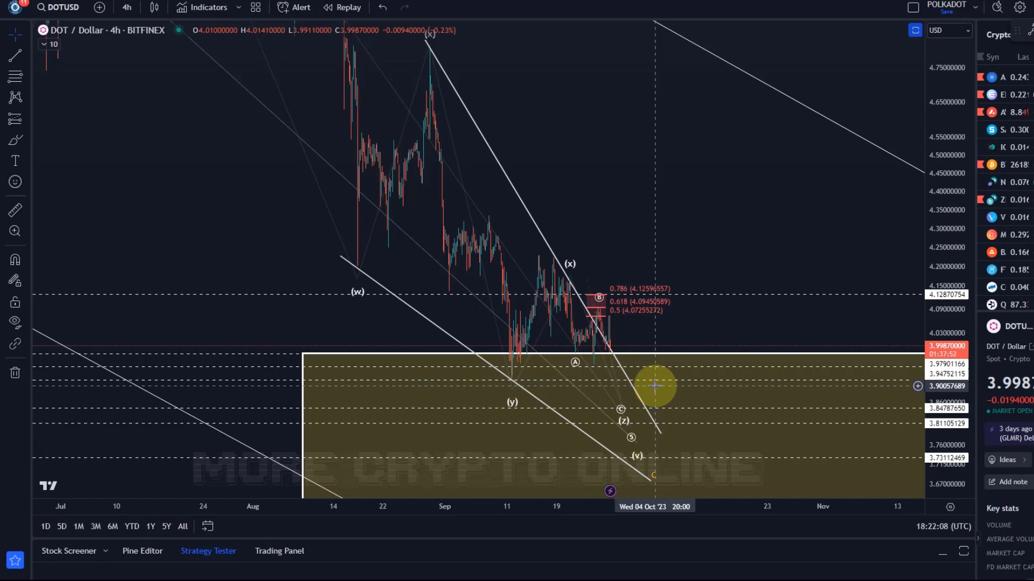
{"action": "scroll", "coordinate": [660, 296], "scroll_direction": "up", "scroll_amount": 5}
{"action": "left_click_drag", "start_coordinate": [585, 229], "coordinate": [813, 161]}
{"action": "left_click_drag", "start_coordinate": [972, 339], "coordinate": [1015, 48]}
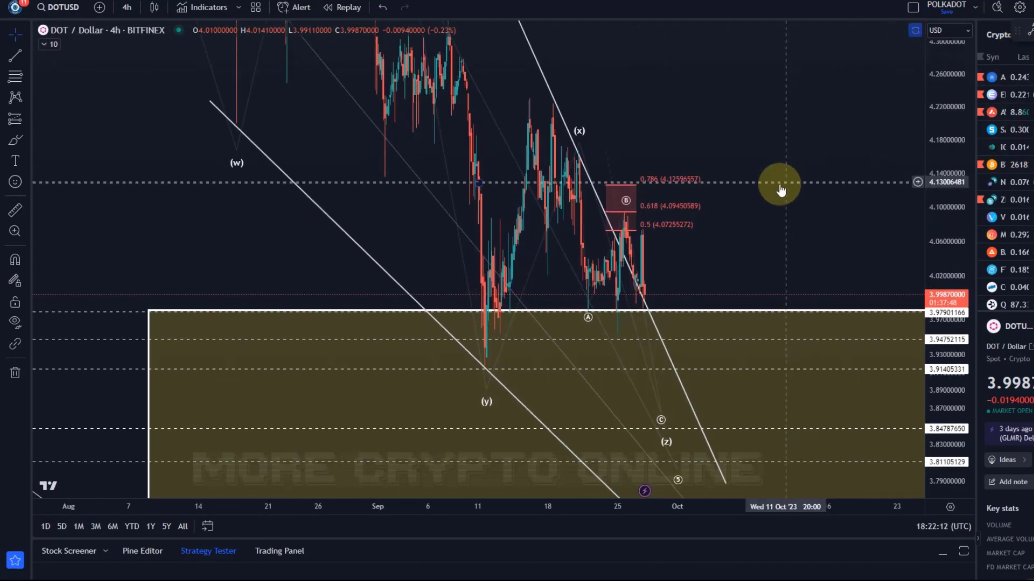
{"action": "scroll", "coordinate": [617, 228], "scroll_direction": "up", "scroll_amount": 3}
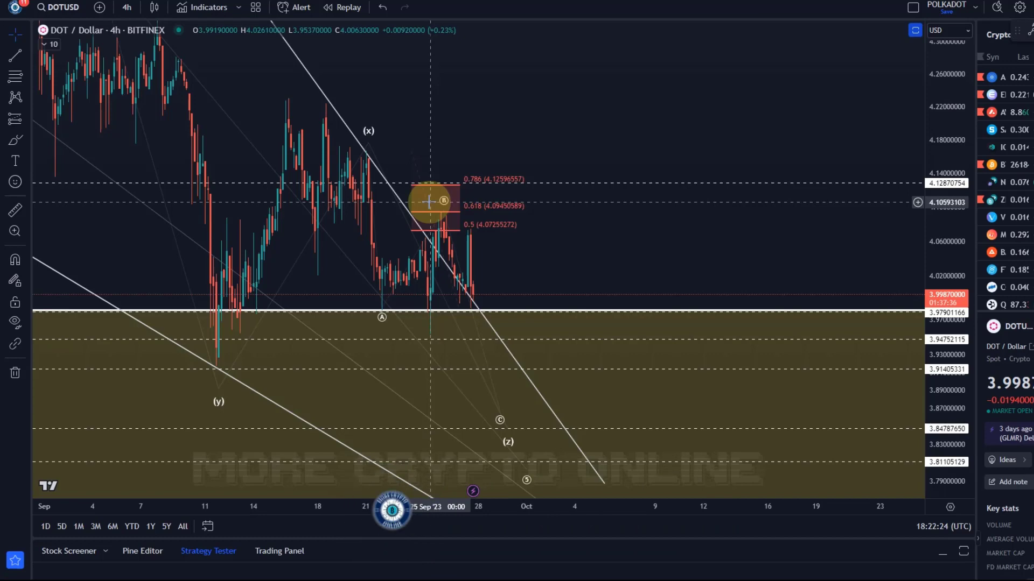
{"action": "scroll", "coordinate": [512, 269], "scroll_direction": "up", "scroll_amount": 3}
{"action": "left_click_drag", "start_coordinate": [514, 271], "coordinate": [727, 213]}
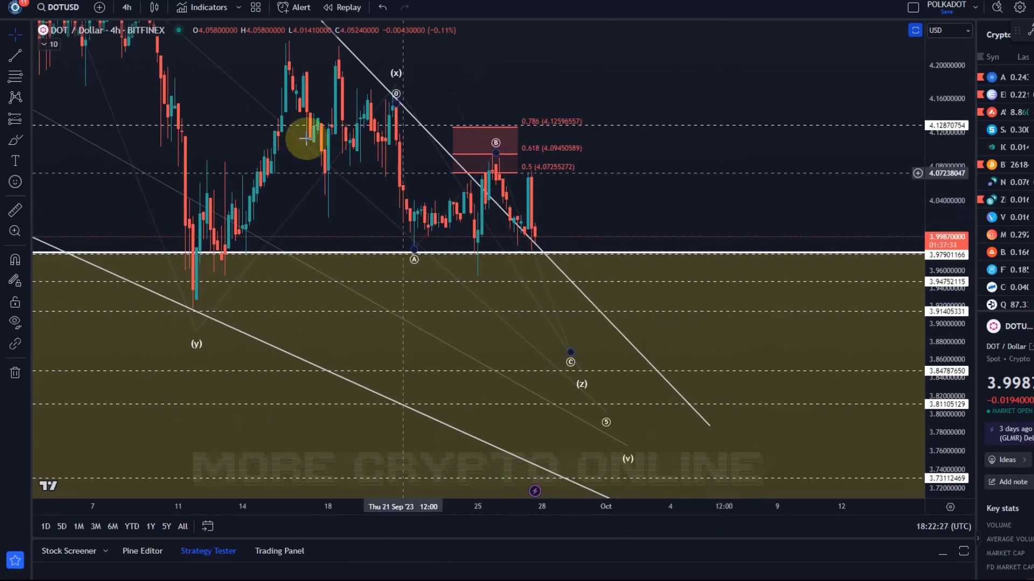
Step: Switch the chart to the 1-hour timeframe
{"action": "left_click", "coordinate": [127, 11]}
{"action": "left_click", "coordinate": [178, 199]}
{"action": "left_click_drag", "start_coordinate": [738, 195], "coordinate": [468, 160]}
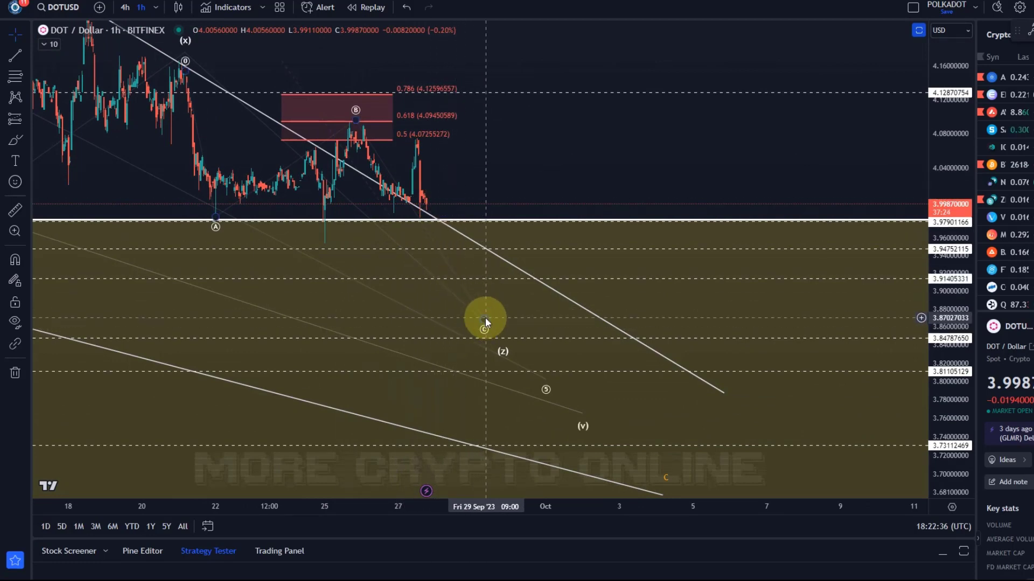
Step: Move the (z) wave endpoint to about 3.819 and the circled C endpoint to about 3.831
{"action": "left_click_drag", "start_coordinate": [485, 322], "coordinate": [508, 322]}
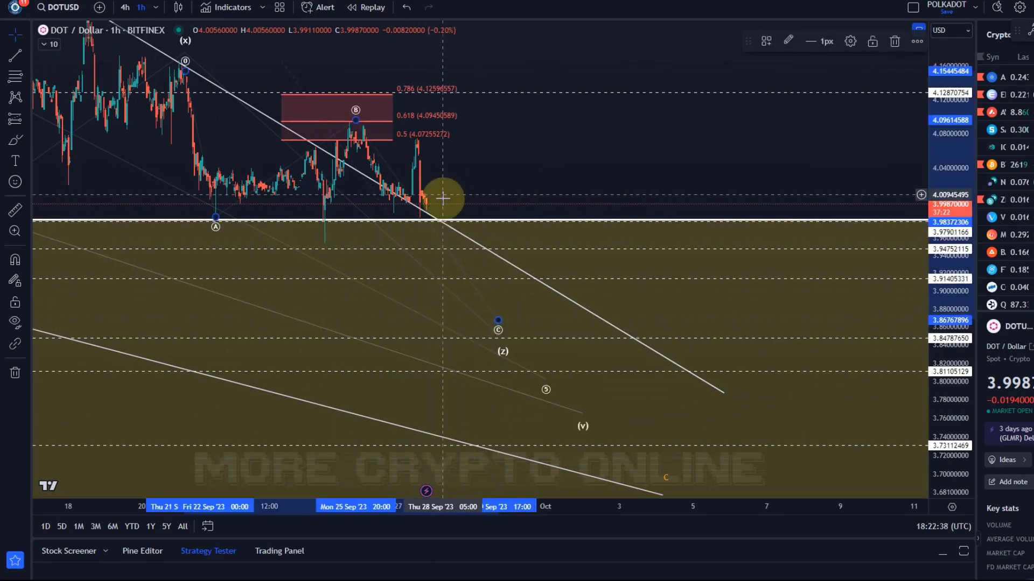
{"action": "left_click_drag", "start_coordinate": [509, 354], "coordinate": [531, 364]}
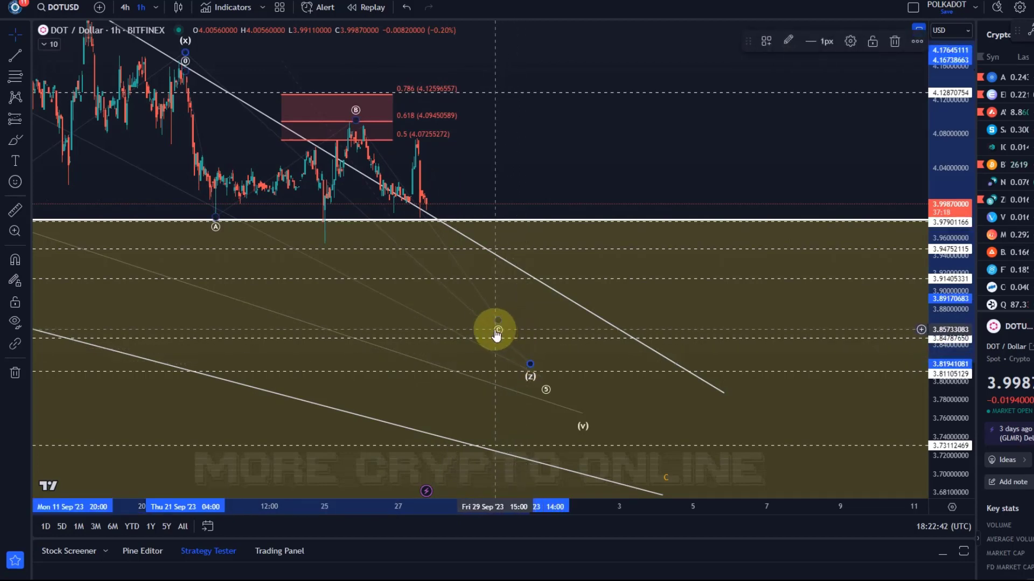
{"action": "left_click_drag", "start_coordinate": [496, 334], "coordinate": [523, 359]}
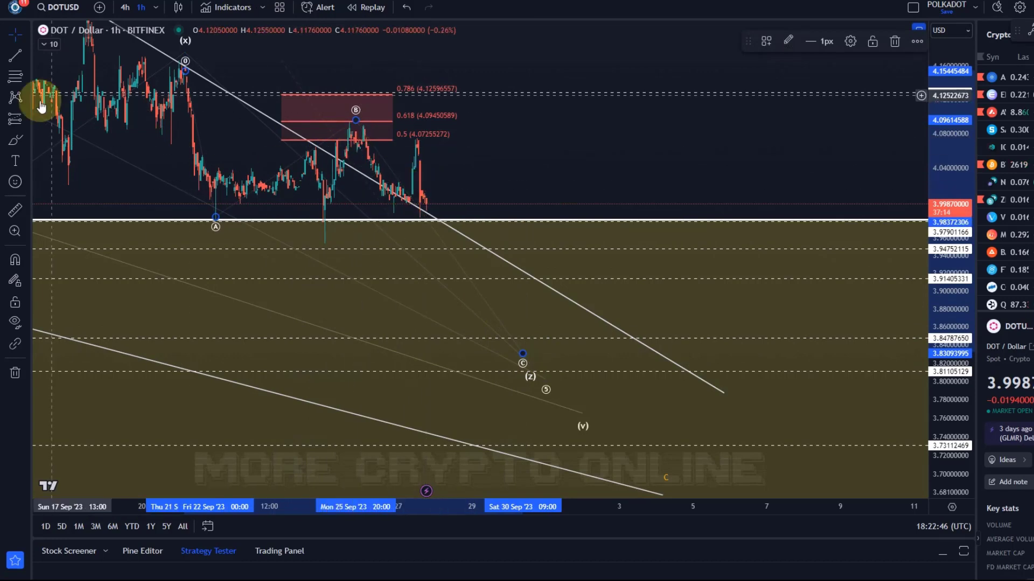
Step: Draw an Elliott Impulse Wave (12345) from circled B, with points 1 to 5 at about 3.981, 4.079, 3.866, 3.891 and 3.838
{"action": "left_click", "coordinate": [24, 100]}
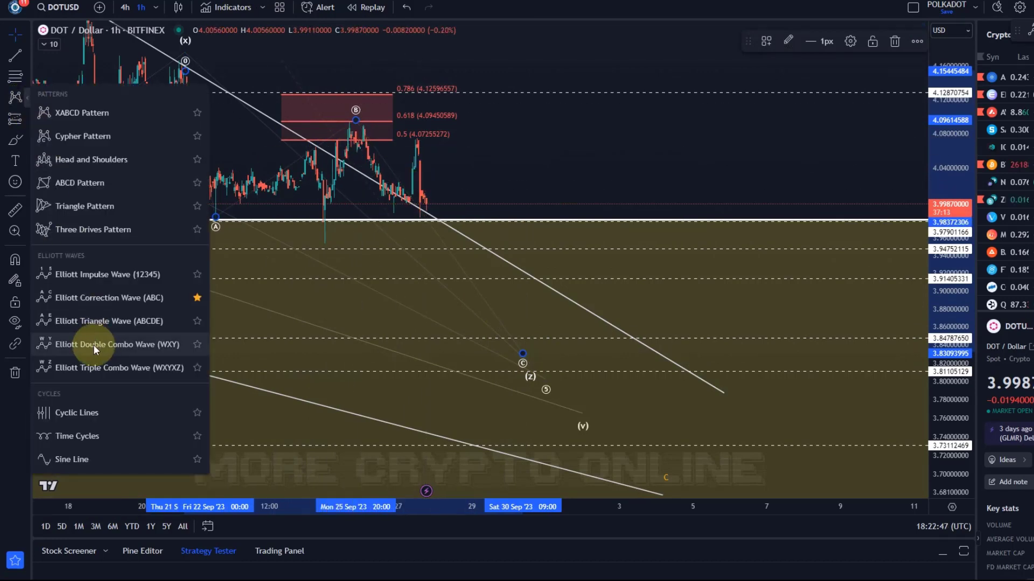
{"action": "left_click", "coordinate": [129, 275]}
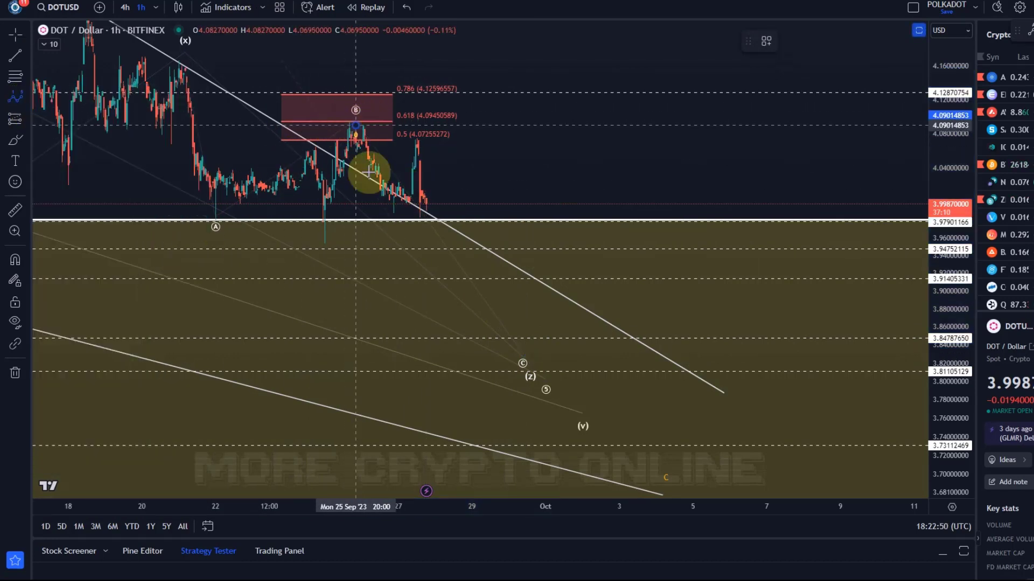
{"action": "left_click", "coordinate": [394, 219]}
{"action": "left_click", "coordinate": [416, 148]}
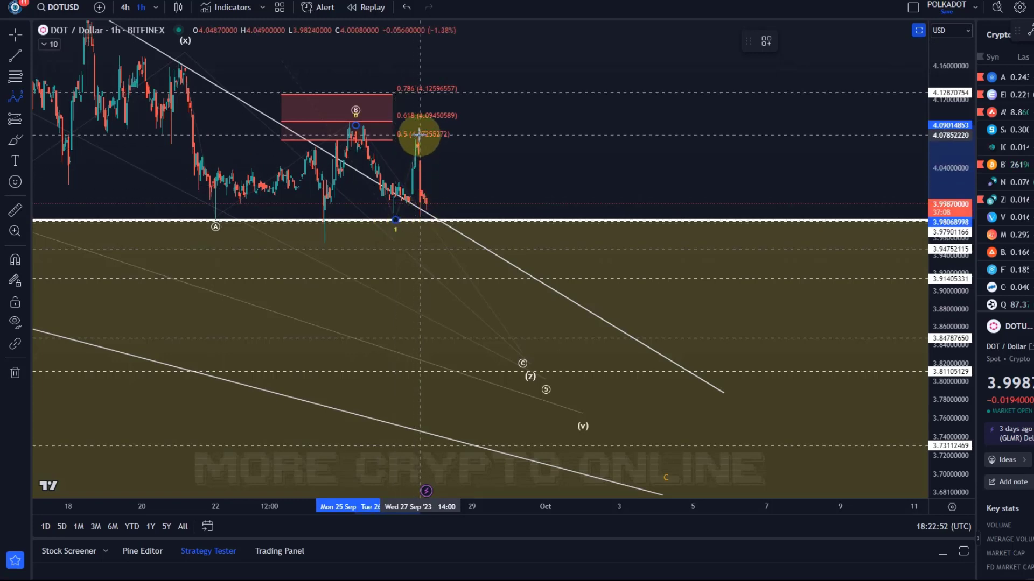
{"action": "left_click", "coordinate": [475, 321]}
{"action": "left_click", "coordinate": [500, 299]}
{"action": "left_click", "coordinate": [522, 347]}
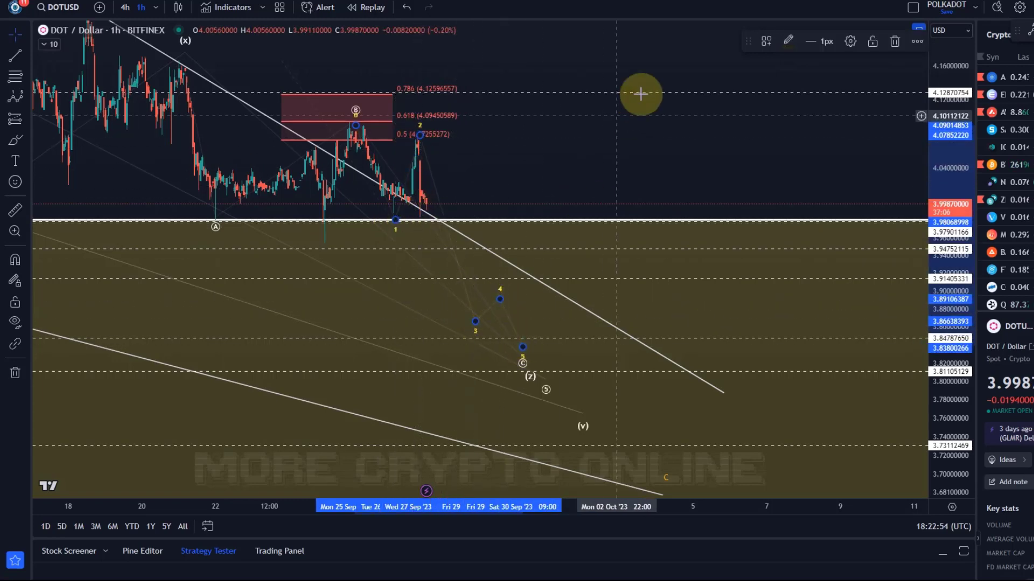
Step: Format the new impulse wave with white color and set its degree to Submicro
{"action": "left_click", "coordinate": [792, 51]}
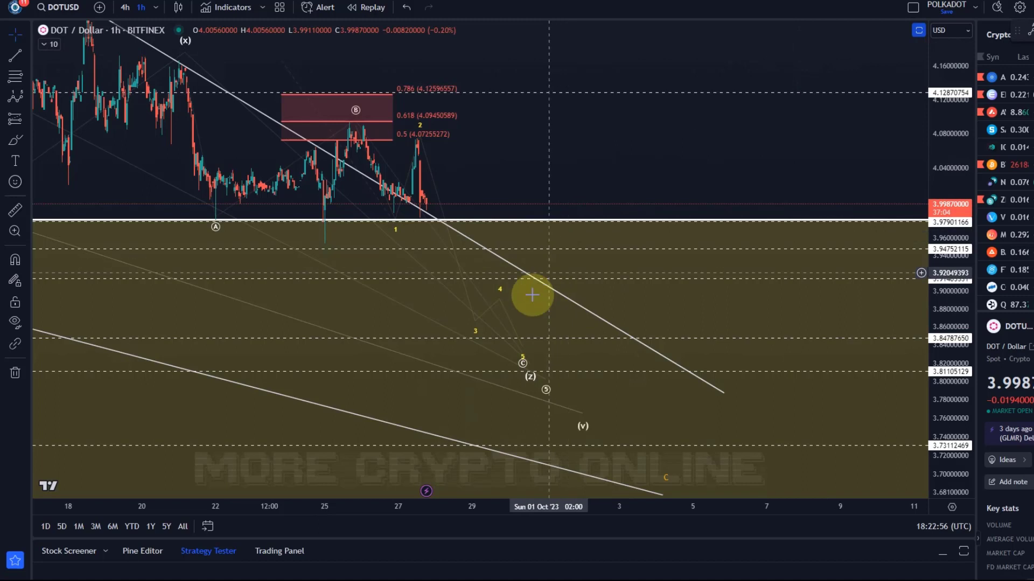
{"action": "left_click", "coordinate": [499, 298]}
{"action": "left_click", "coordinate": [499, 298]}
{"action": "left_click", "coordinate": [788, 42]}
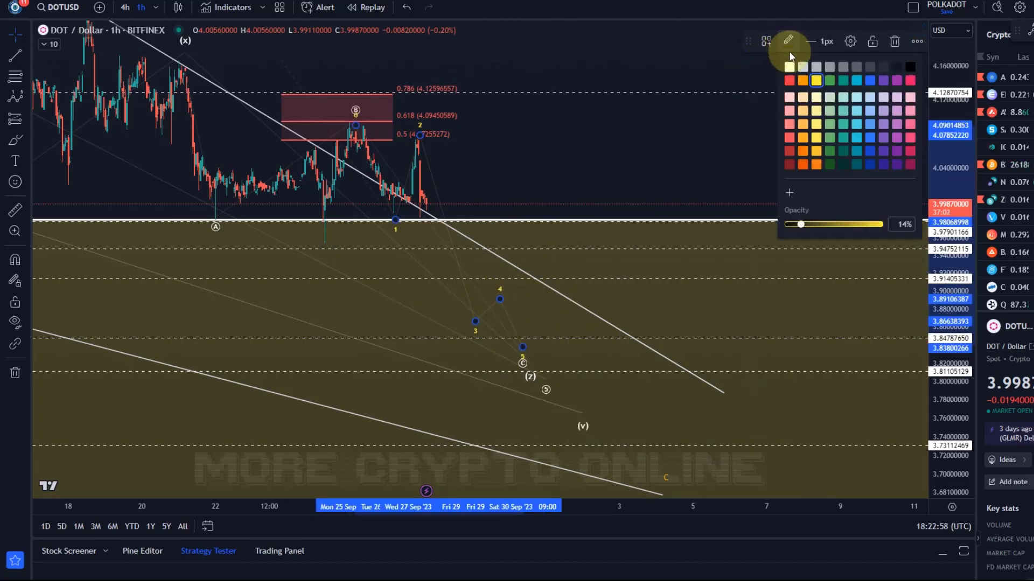
{"action": "left_click", "coordinate": [788, 68]}
{"action": "left_click", "coordinate": [850, 41]}
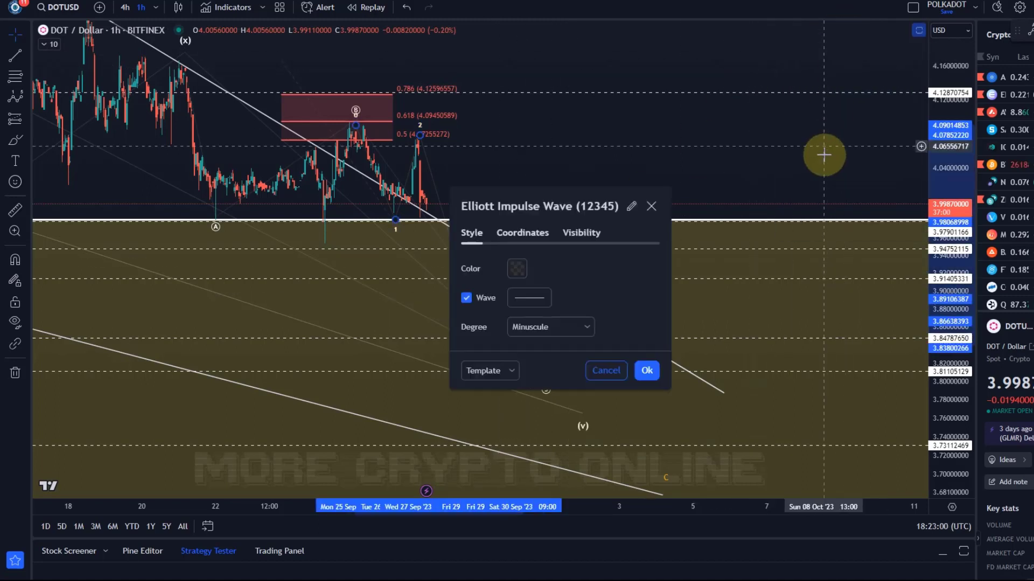
{"action": "left_click", "coordinate": [593, 330]}
{"action": "left_click", "coordinate": [522, 547]}
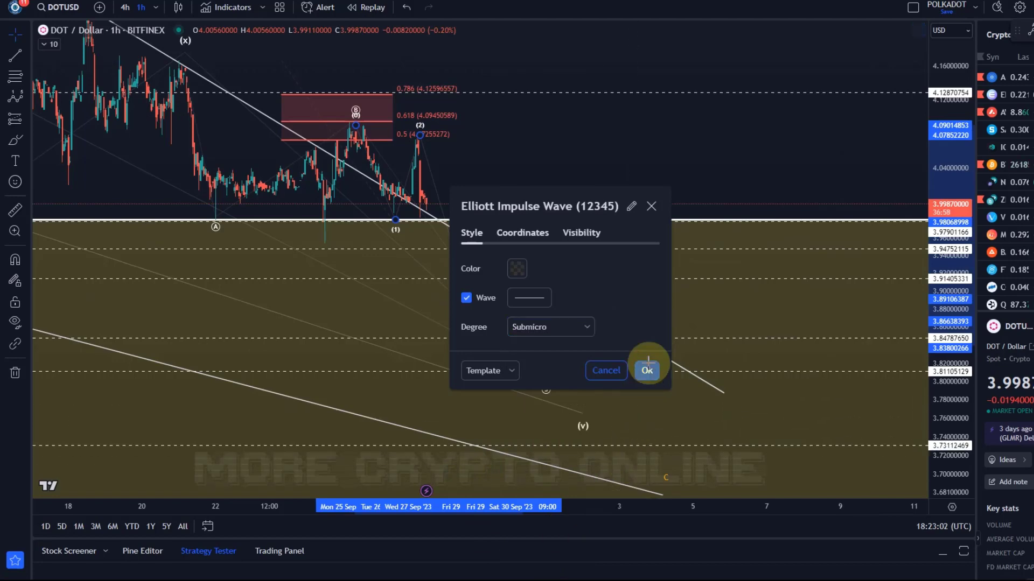
{"action": "left_click", "coordinate": [647, 370]}
Step: Move the endpoints of waves (v), circled 5, (z) and circled C lower and out to early October, with (z) at about 3.771
{"action": "left_click", "coordinate": [582, 431]}
{"action": "left_click_drag", "start_coordinate": [582, 429], "coordinate": [643, 437]}
{"action": "left_click_drag", "start_coordinate": [548, 395], "coordinate": [626, 430]}
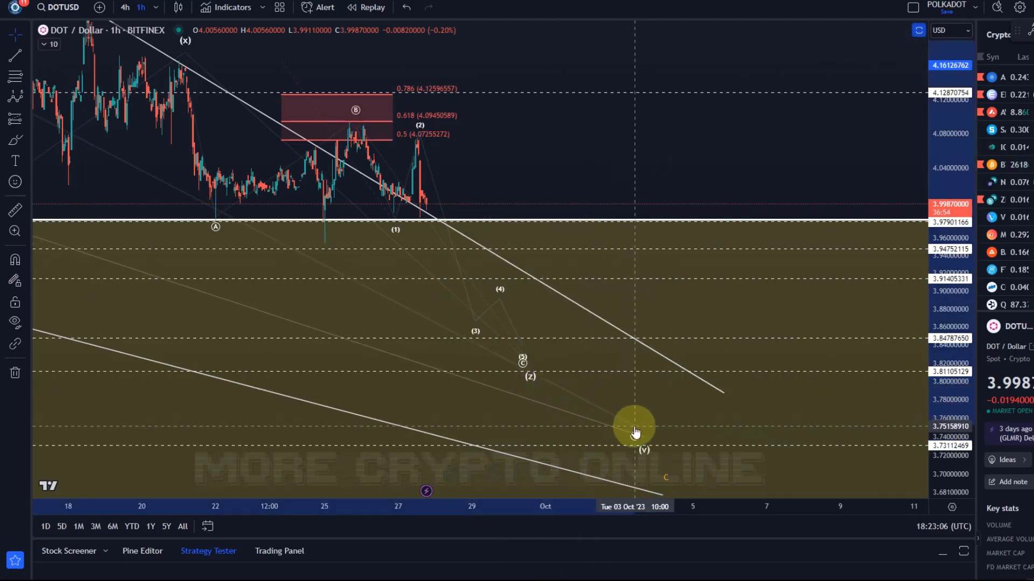
{"action": "left_click_drag", "start_coordinate": [535, 370], "coordinate": [628, 409]}
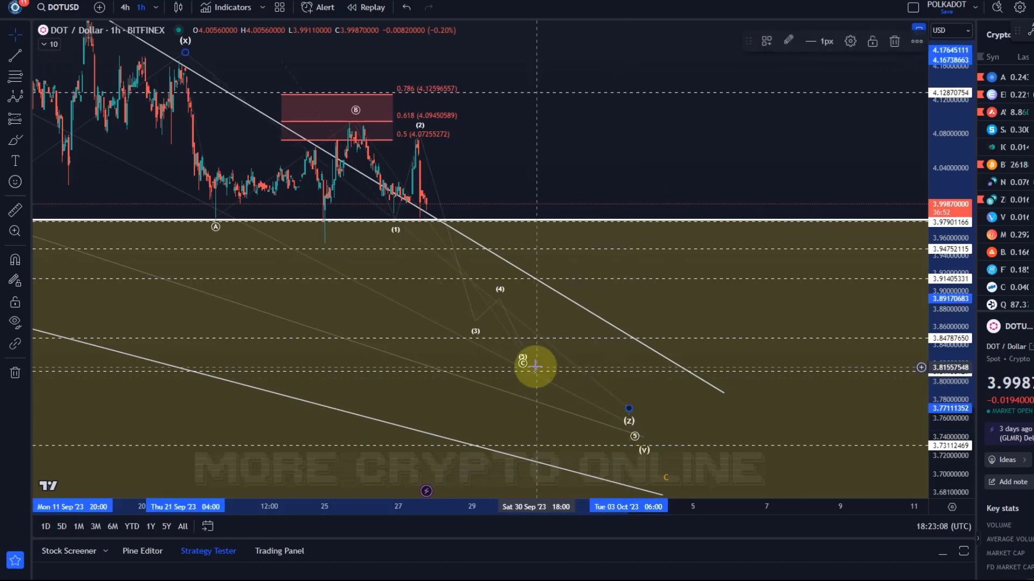
{"action": "left_click_drag", "start_coordinate": [525, 370], "coordinate": [607, 402]}
Step: Shift the impulse wave's points (5), (4) and (3) lower and further out in time, to about 3.804, 3.860 and 3.844
{"action": "mouse_move", "coordinate": [543, 369]}
{"action": "left_mouse_down"}
{"action": "mouse_move", "coordinate": [524, 355]}
{"action": "mouse_move", "coordinate": [606, 395]}
{"action": "mouse_move", "coordinate": [602, 380]}
{"action": "left_mouse_up"}
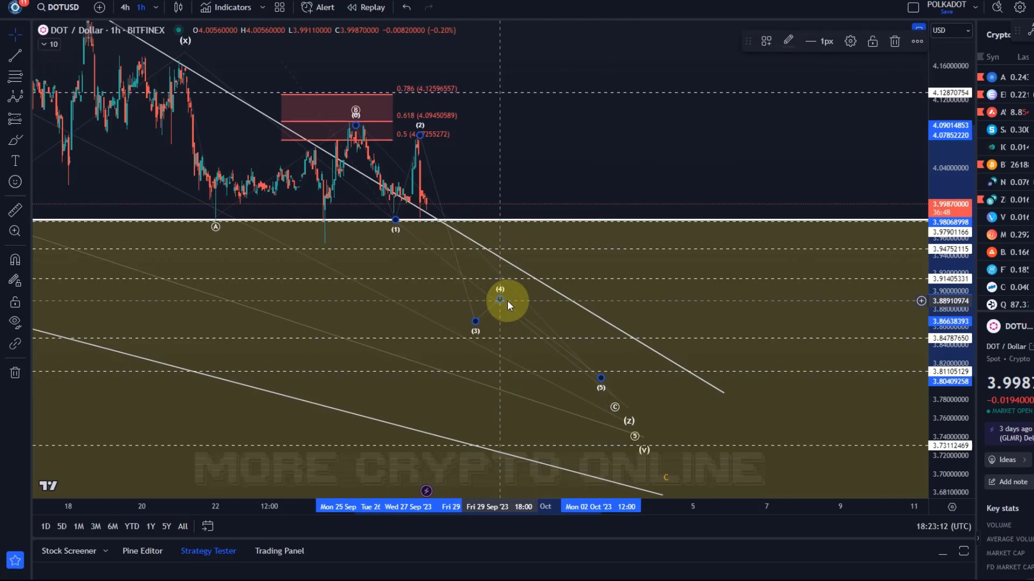
{"action": "left_click_drag", "start_coordinate": [507, 300], "coordinate": [554, 323]}
{"action": "left_click_drag", "start_coordinate": [476, 322], "coordinate": [537, 341]}
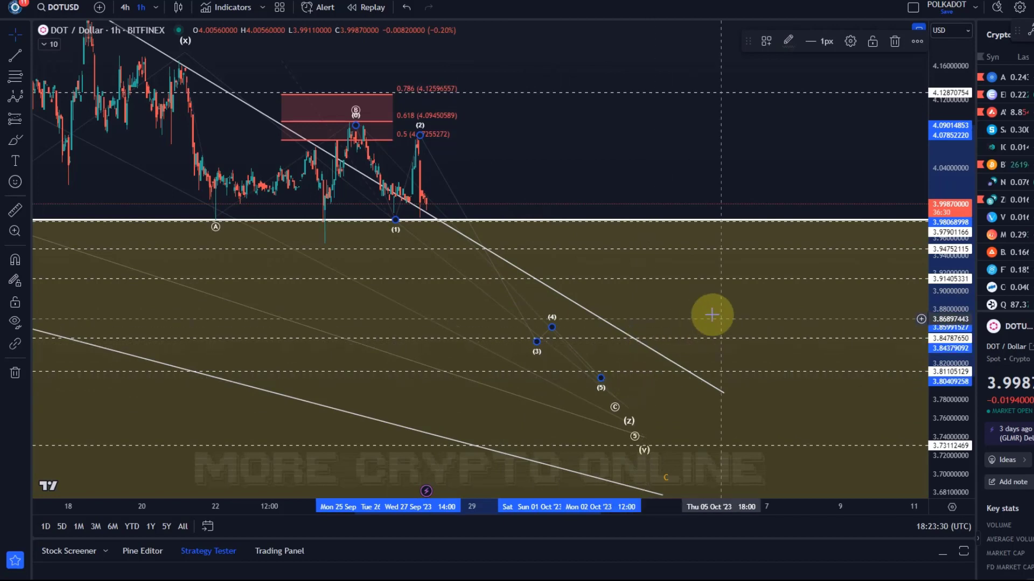
{"action": "scroll", "coordinate": [669, 293], "scroll_direction": "down", "scroll_amount": 3}
{"action": "mouse_move", "coordinate": [761, 168]}
{"action": "left_mouse_down"}
{"action": "mouse_move", "coordinate": [618, 160]}
{"action": "mouse_move", "coordinate": [596, 171]}
{"action": "left_mouse_up"}
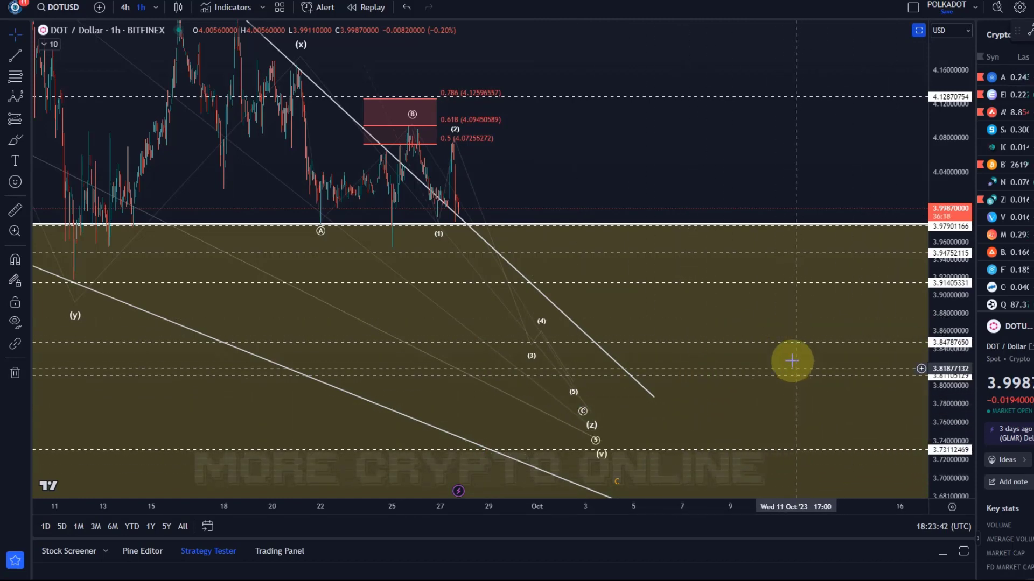
{"action": "scroll", "coordinate": [664, 229], "scroll_direction": "down", "scroll_amount": 6}
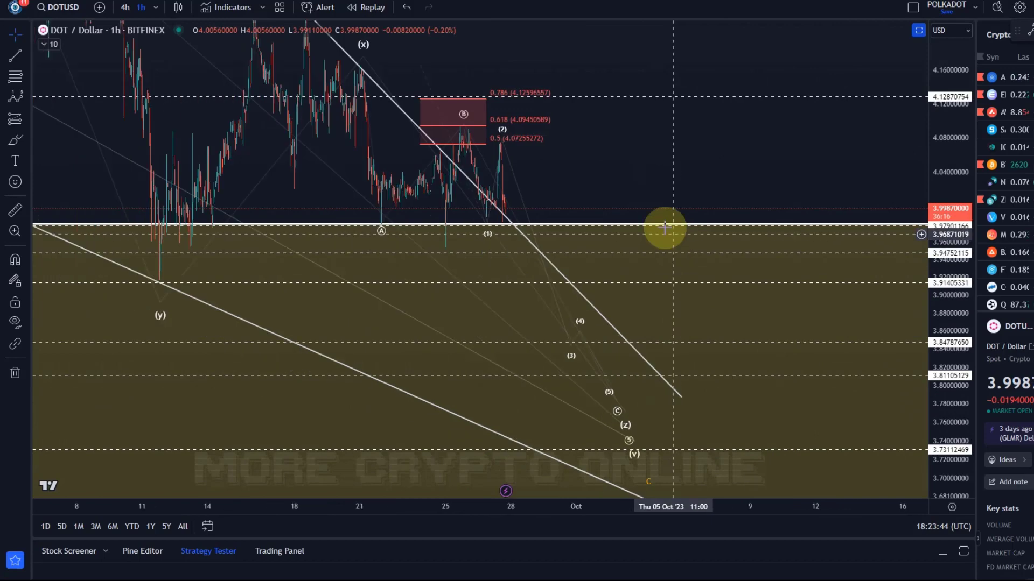
Step: Examine the projected decline to wave C and the recent price action around circled B, (1) and (2) near the retracement zone
{"action": "scroll", "coordinate": [794, 195], "scroll_direction": "up", "scroll_amount": 5}
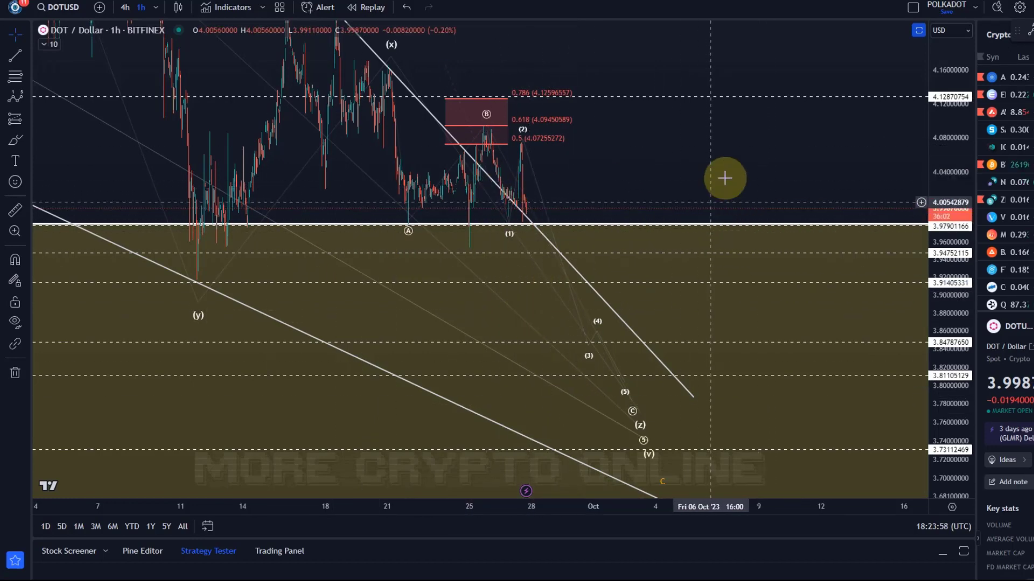
{"action": "left_click_drag", "start_coordinate": [946, 138], "coordinate": [954, 277]}
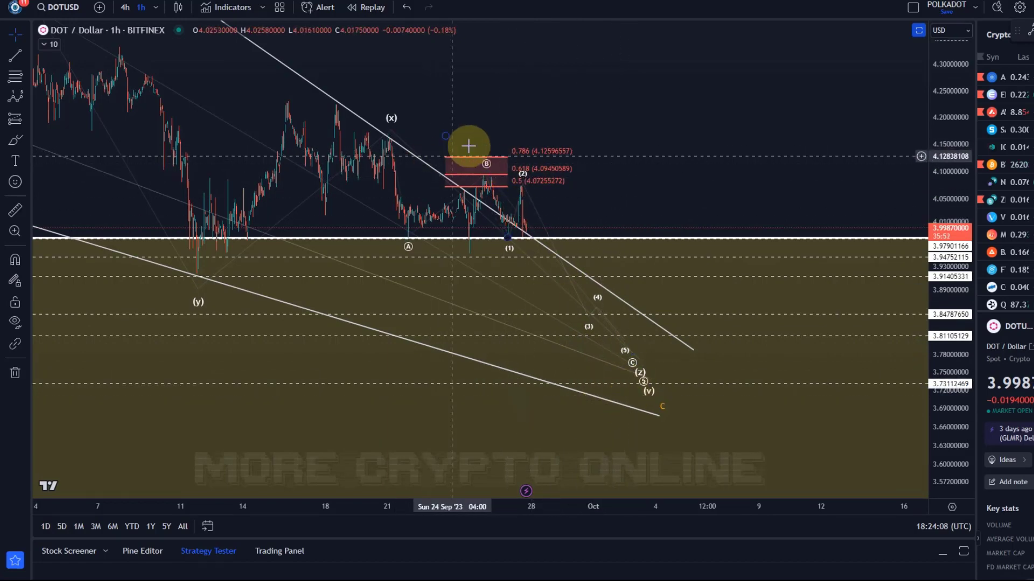
{"action": "left_click_drag", "start_coordinate": [638, 189], "coordinate": [902, 299]}
{"action": "scroll", "coordinate": [756, 280], "scroll_direction": "up", "scroll_amount": 4}
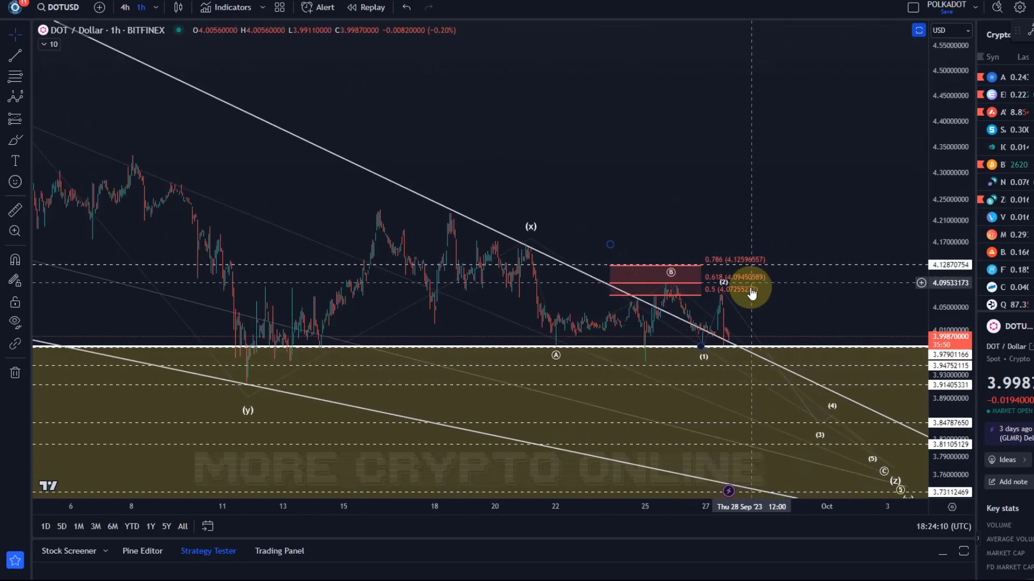
{"action": "scroll", "coordinate": [752, 286], "scroll_direction": "up", "scroll_amount": 4}
{"action": "left_click_drag", "start_coordinate": [973, 382], "coordinate": [973, 124]}
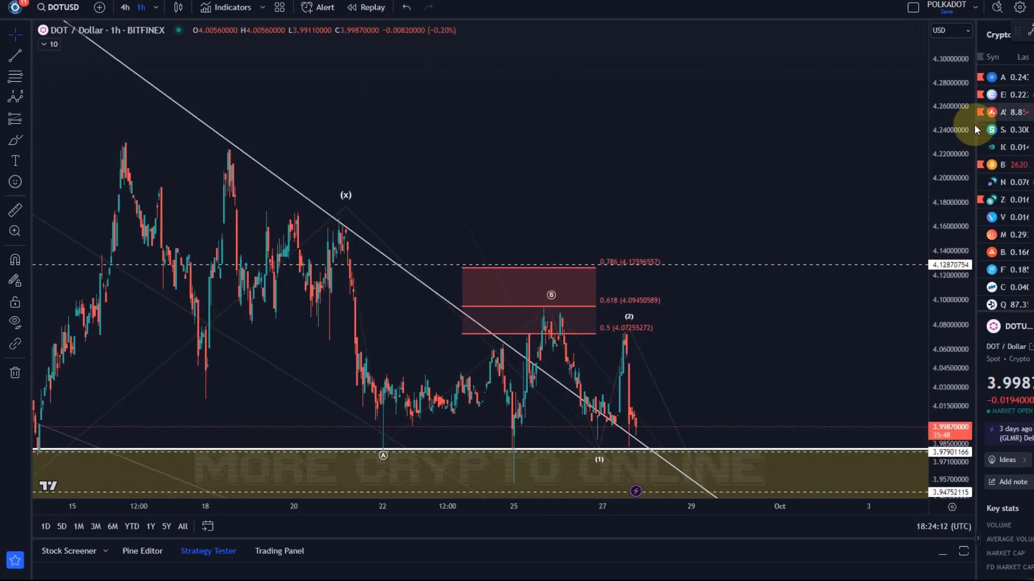
{"action": "scroll", "coordinate": [717, 263], "scroll_direction": "up", "scroll_amount": 7}
{"action": "left_click_drag", "start_coordinate": [523, 373], "coordinate": [821, 284]}
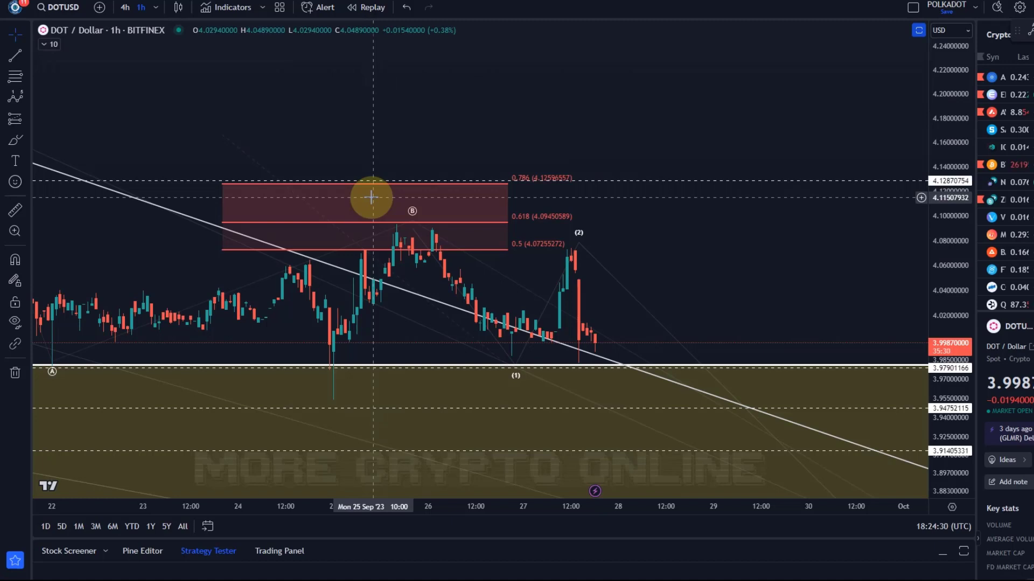
Step: Move the corrective wave's circled B point to about 4.100 on 25 September at 19:00
{"action": "mouse_move", "coordinate": [411, 213]}
{"action": "left_mouse_down"}
{"action": "mouse_move", "coordinate": [662, 174]}
{"action": "mouse_move", "coordinate": [668, 183]}
{"action": "mouse_move", "coordinate": [586, 212]}
{"action": "mouse_move", "coordinate": [409, 212]}
{"action": "left_mouse_up"}
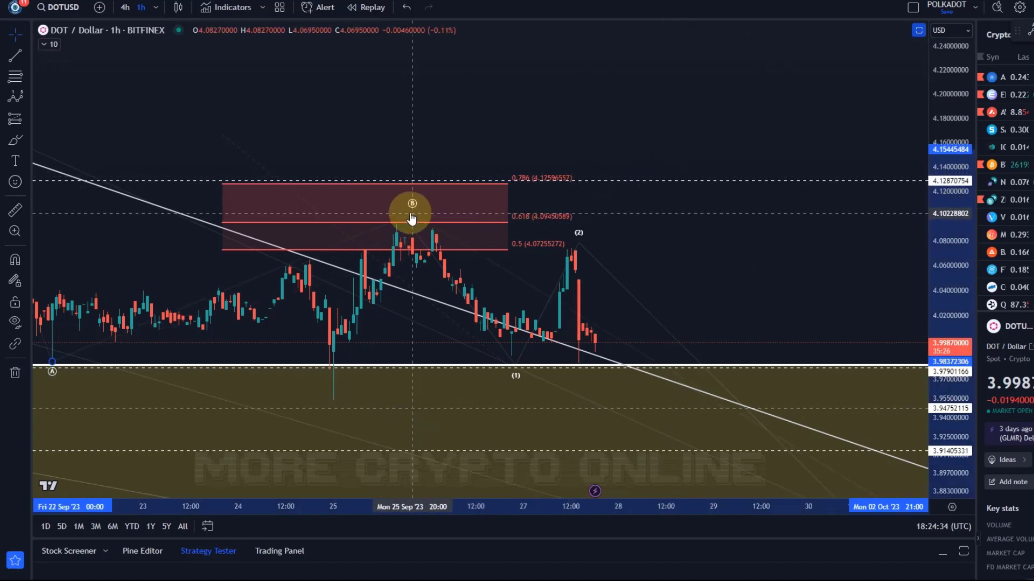
{"action": "left_click", "coordinate": [558, 186]}
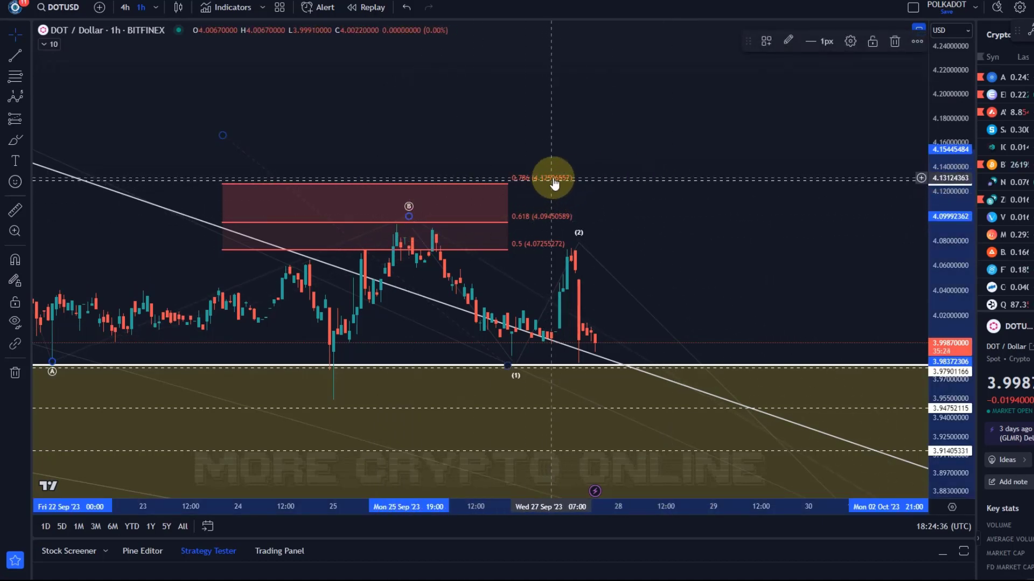
{"action": "scroll", "coordinate": [555, 183], "scroll_direction": "down", "scroll_amount": 3}
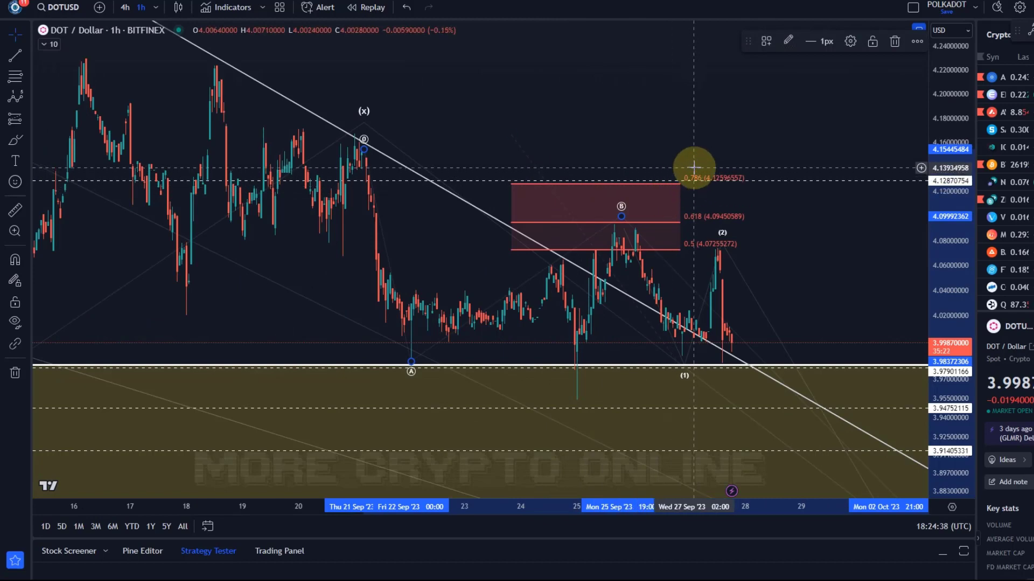